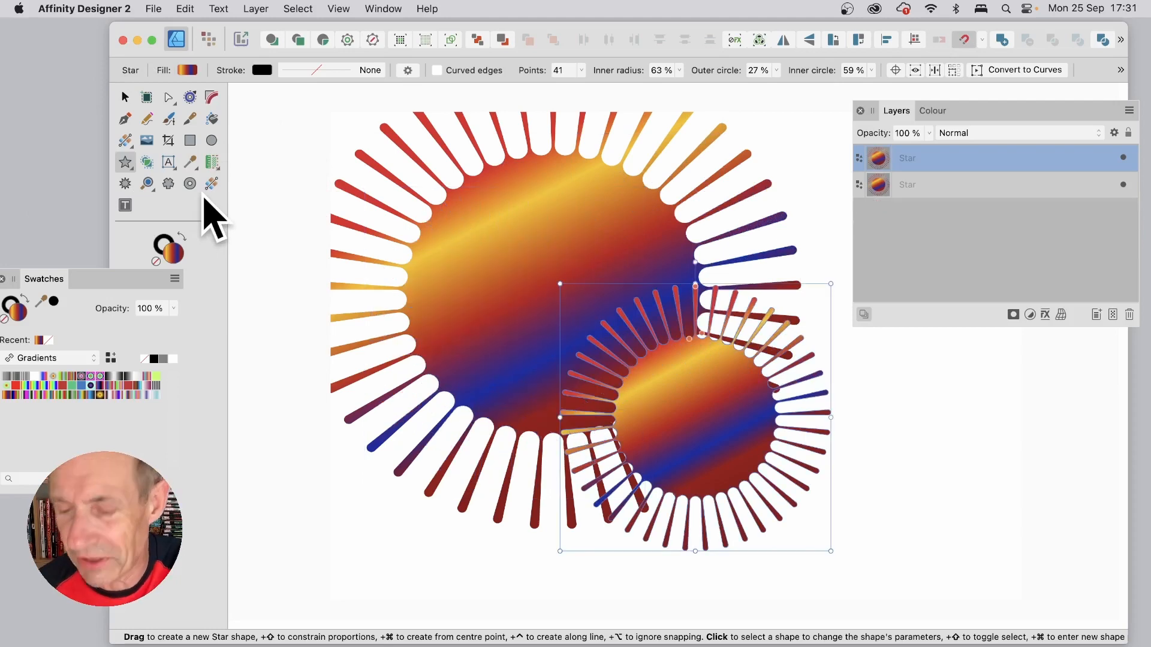
# Remove the existing stars and create a centred 139.9 × 127.7 mm star with 48 points, 79% inner radius and 39% outer circle
pyautogui.press('super+z')
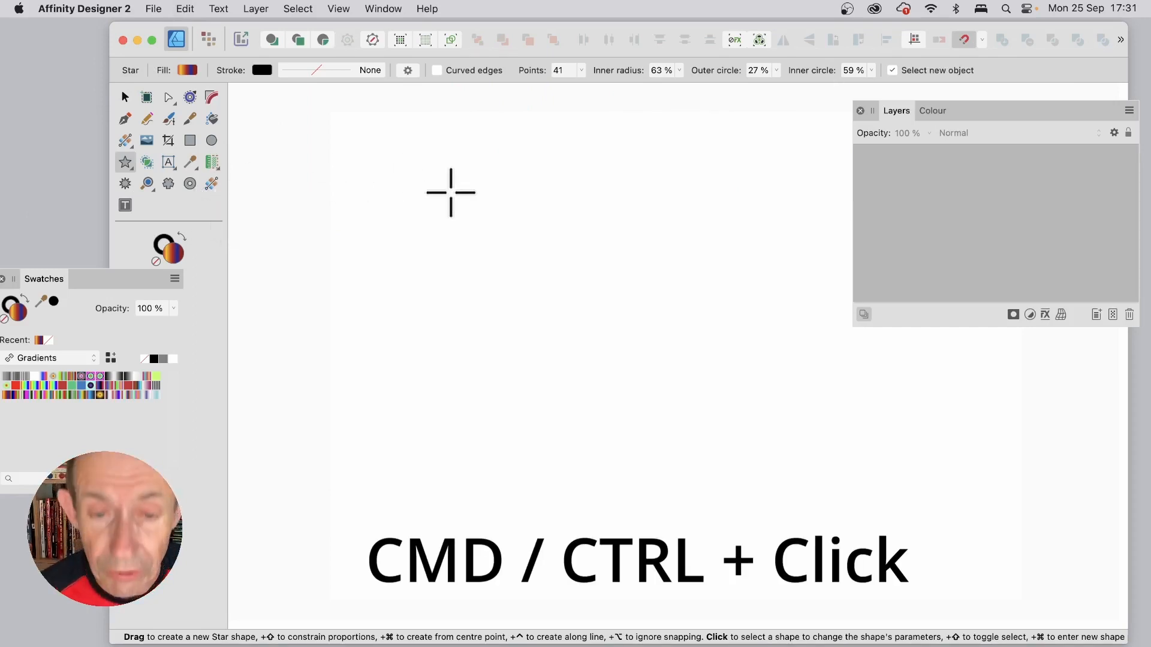
pyautogui.keyDown('super'); pyautogui.click(569, 323); pyautogui.keyUp('super')
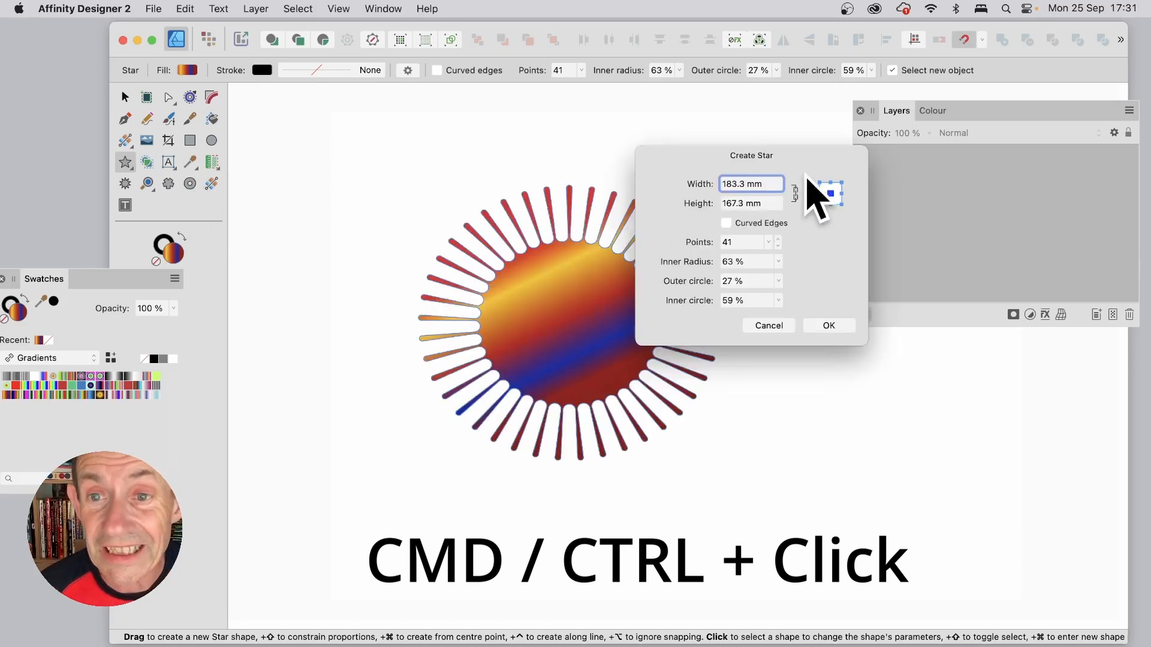
pyautogui.moveTo(817, 193); pyautogui.dragTo(789, 181)
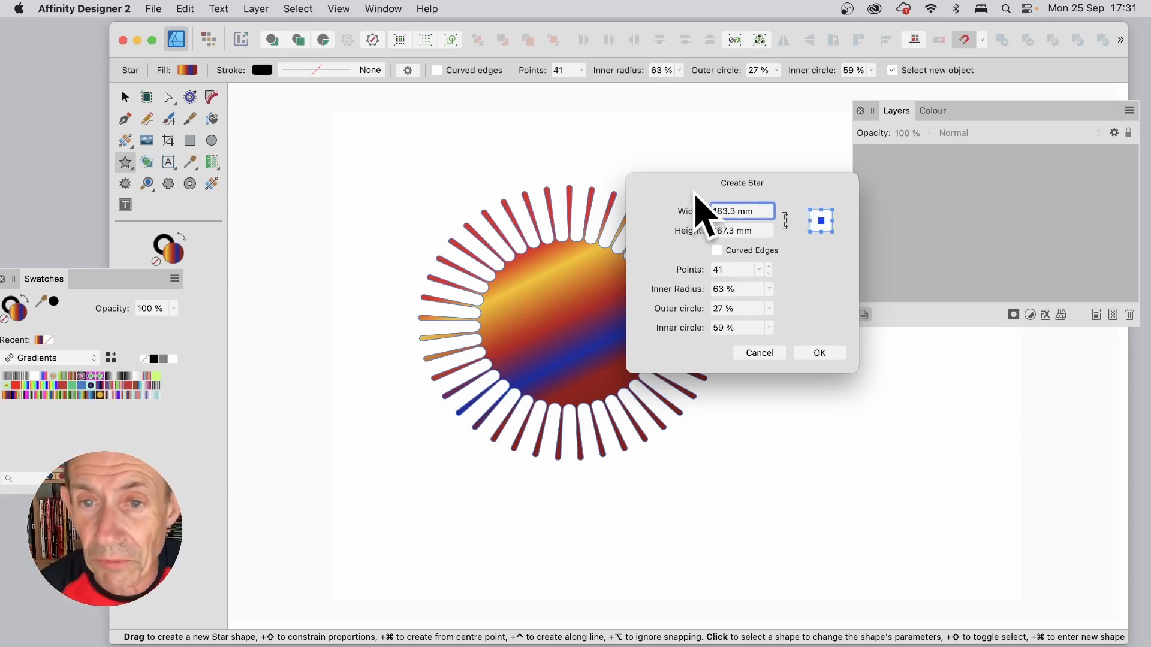
pyautogui.moveTo(688, 206); pyautogui.dragTo(697, 270)
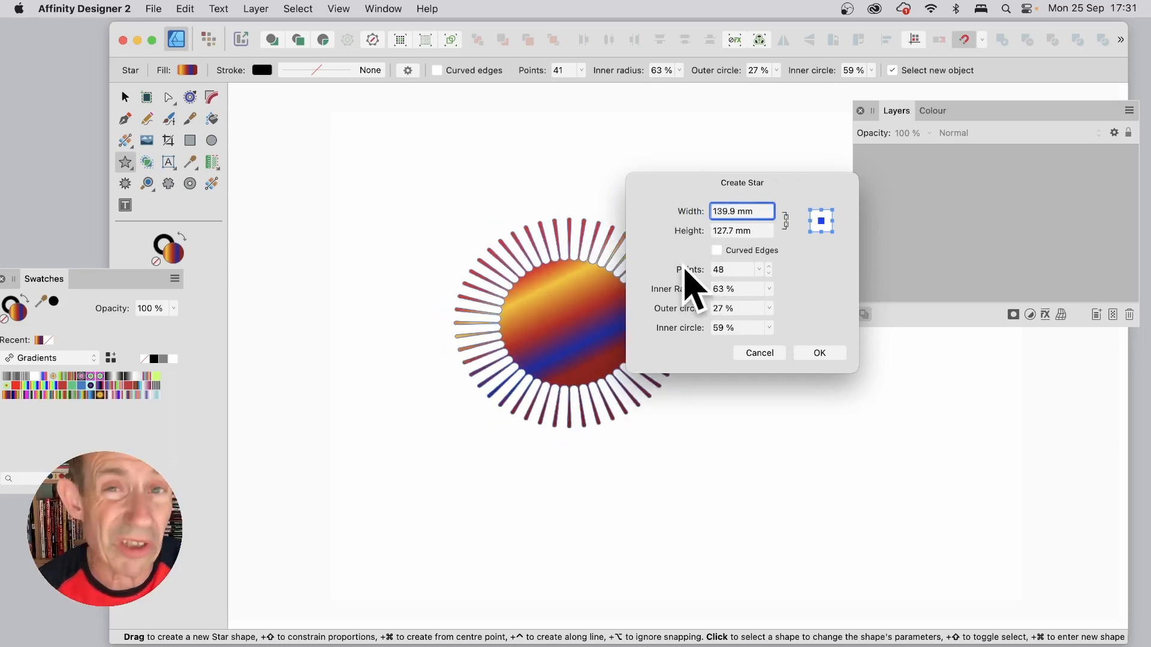
pyautogui.moveTo(690, 290)
pyautogui.mouseDown()
pyautogui.moveTo(706, 290)
pyautogui.moveTo(683, 310)
pyautogui.mouseUp()
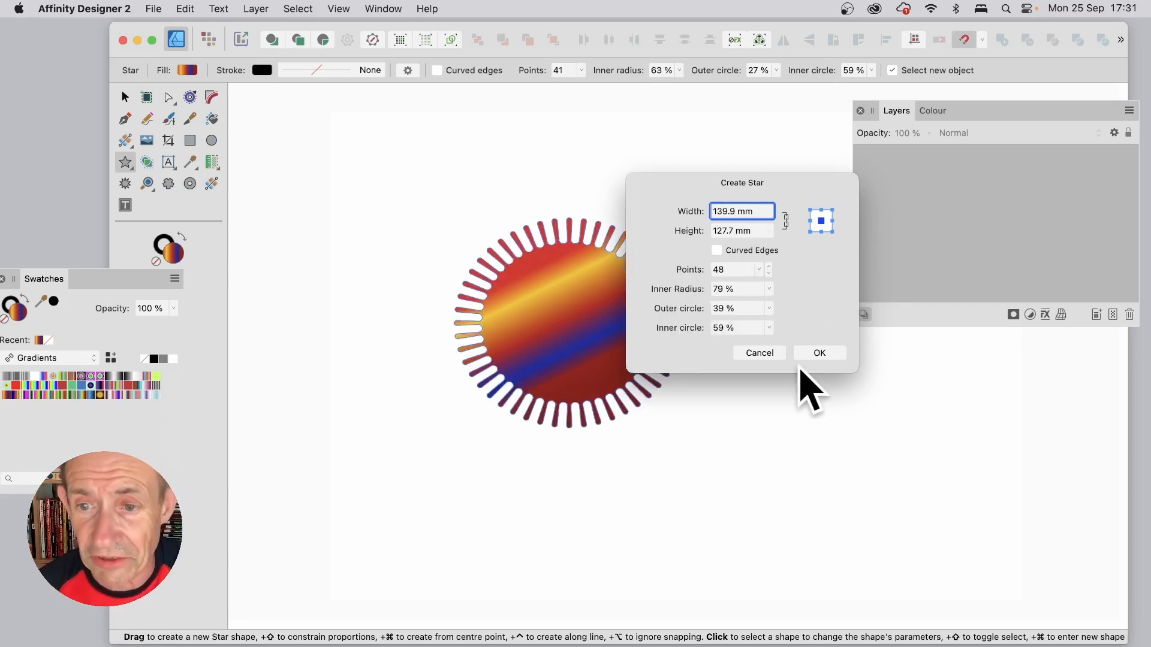
pyautogui.click(832, 352)
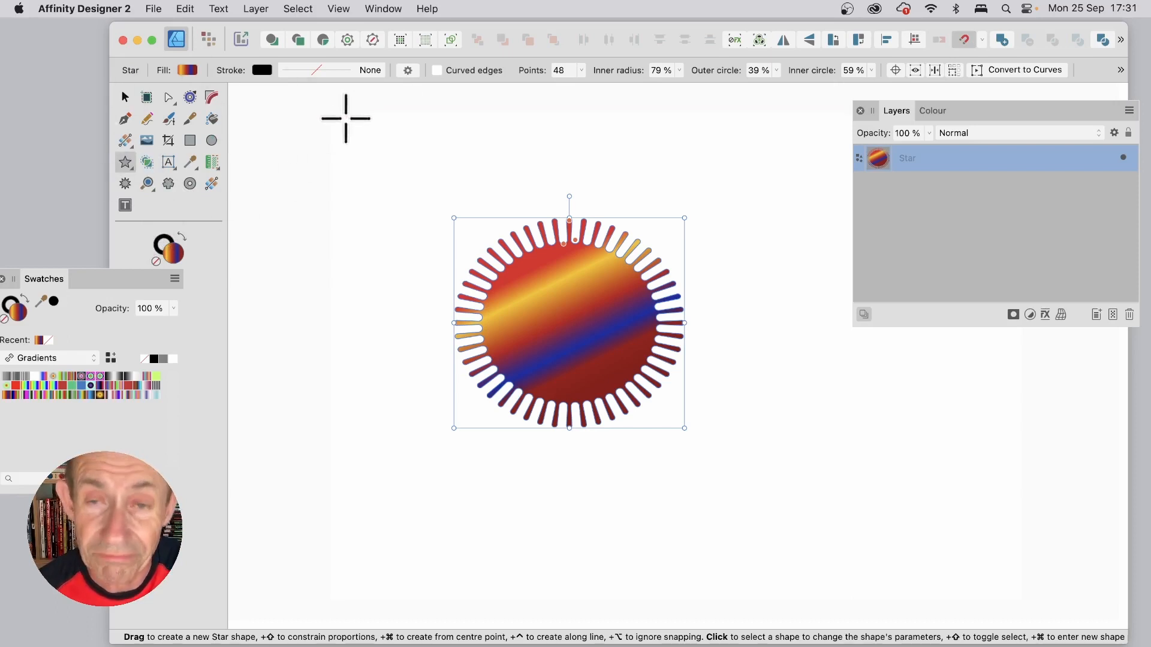
# Create a second star, 88.9 mm wide and 81.1 mm high, to the lower right of the first one
pyautogui.click(732, 375)
pyautogui.moveTo(719, 183); pyautogui.dragTo(895, 181)
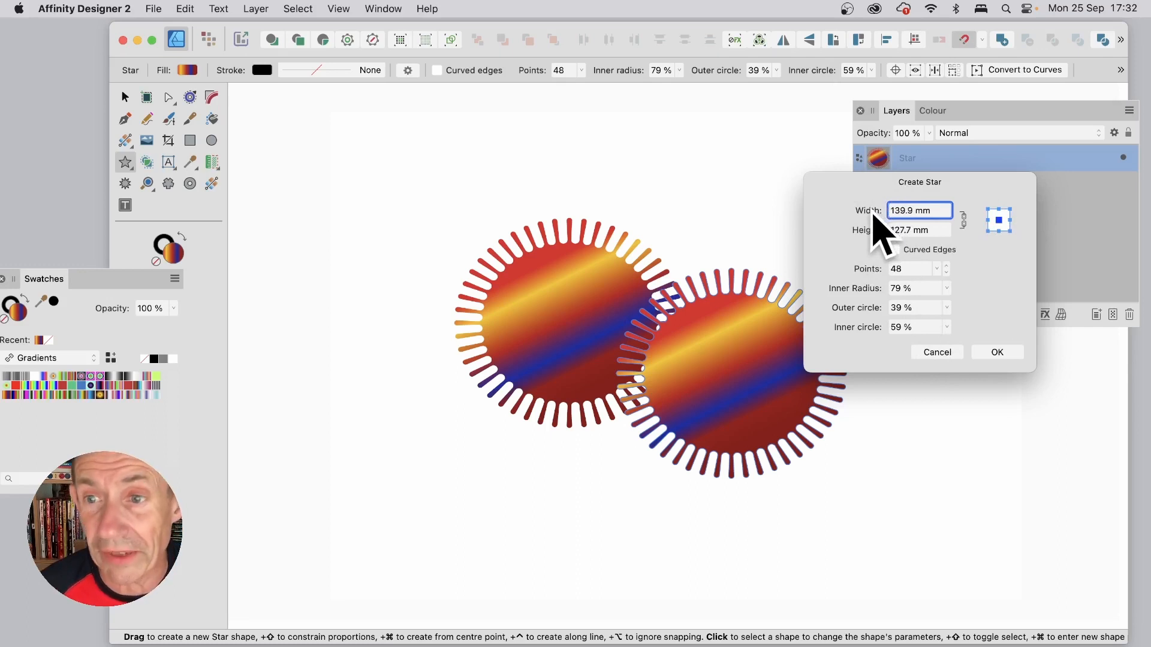
pyautogui.moveTo(873, 215); pyautogui.dragTo(839, 221)
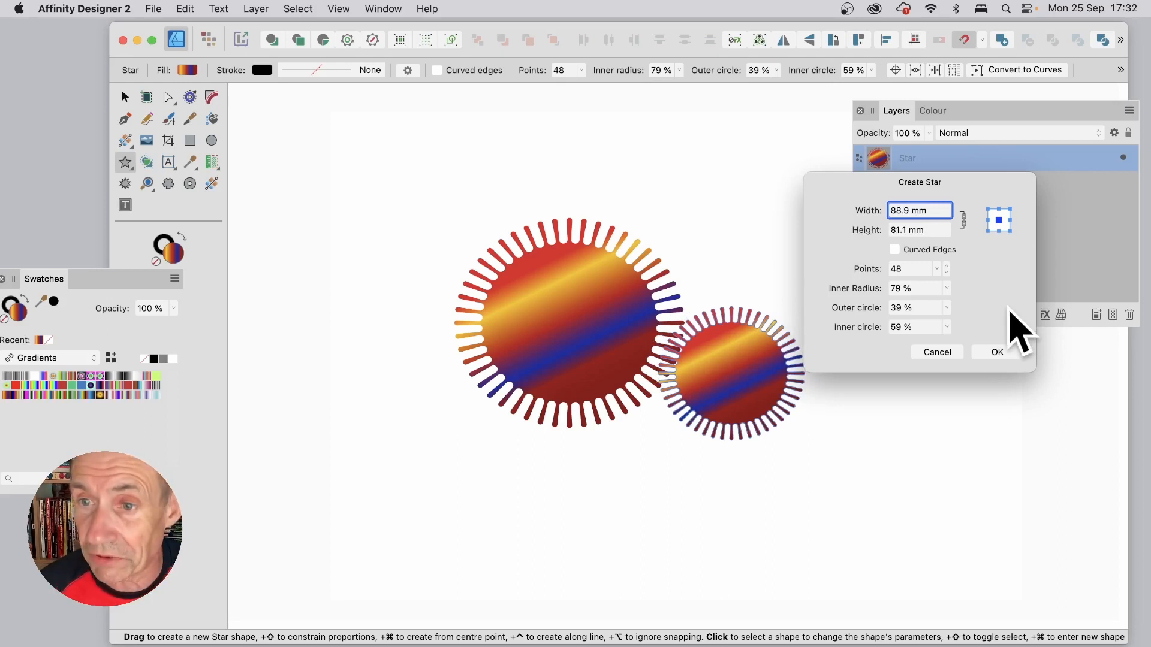
pyautogui.click(996, 352)
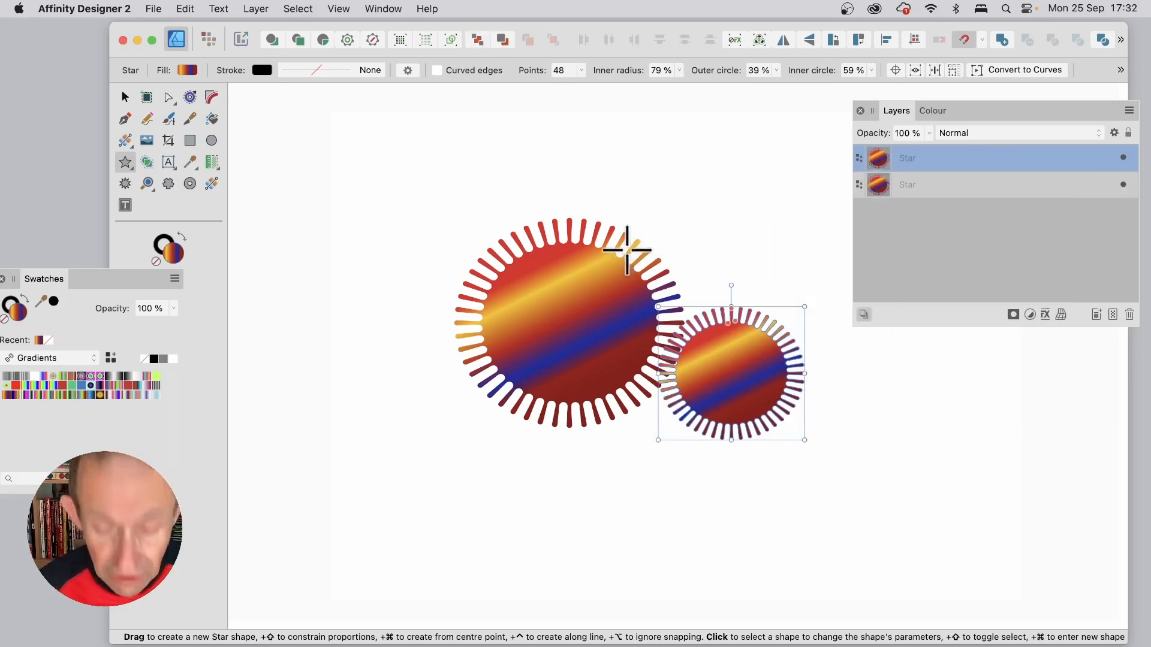
# Create a third star above the second one with 30 points, 50% inner radius and a size of 133.8 × 122.1 mm
pyautogui.click(739, 244)
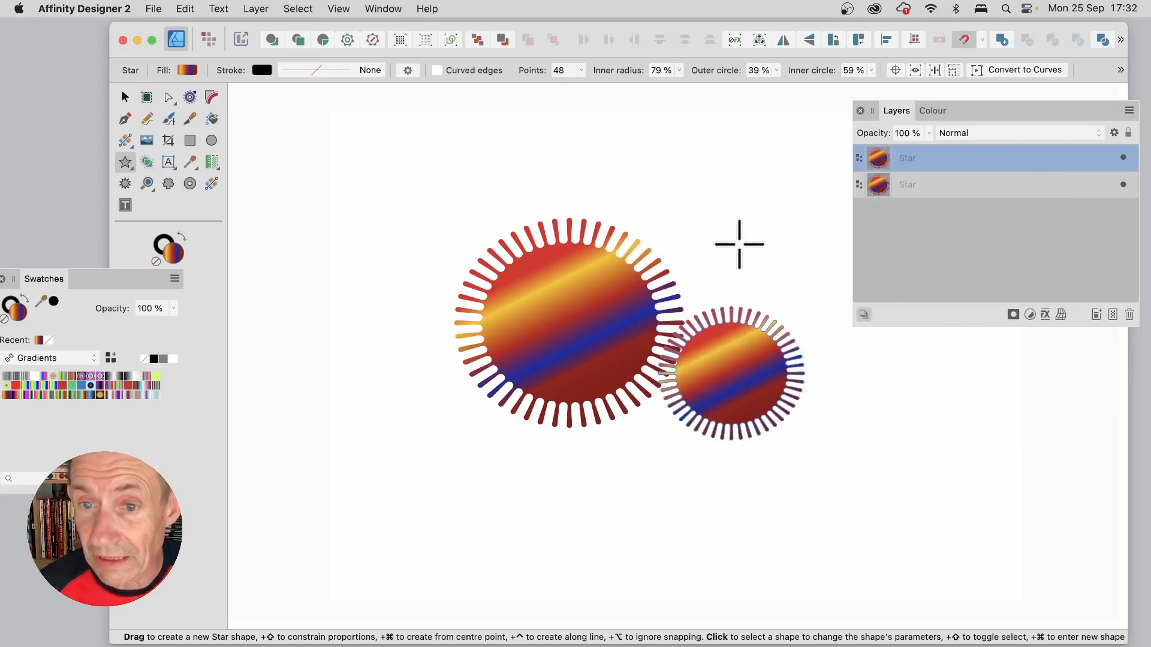
pyautogui.click(739, 244)
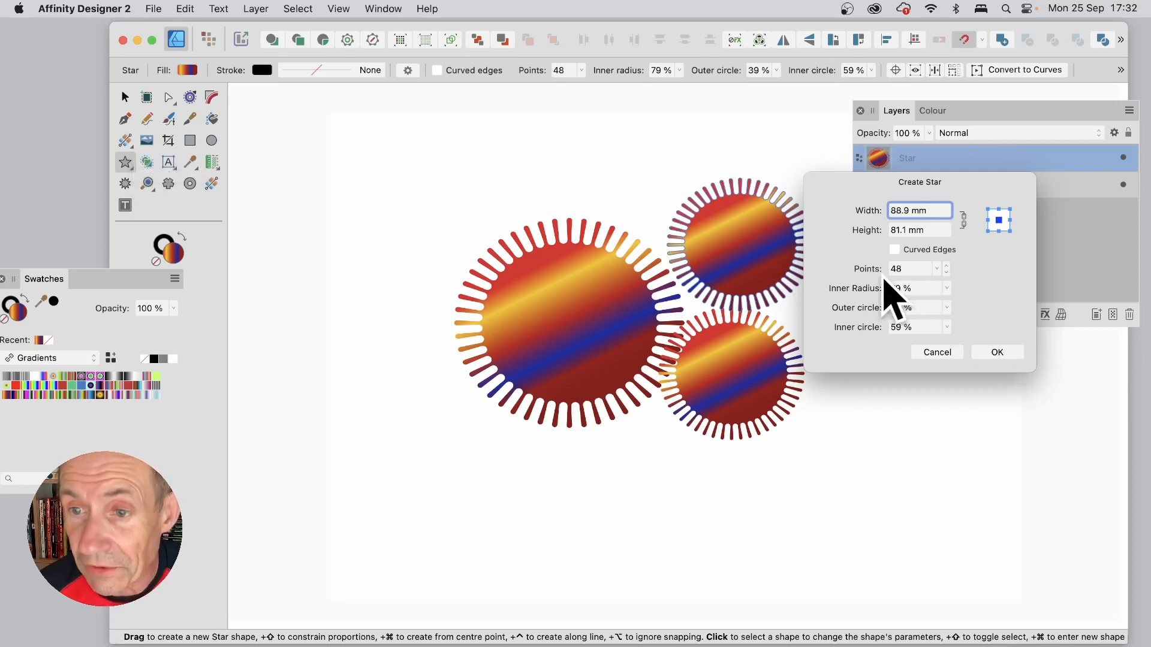
pyautogui.moveTo(869, 267); pyautogui.dragTo(843, 255)
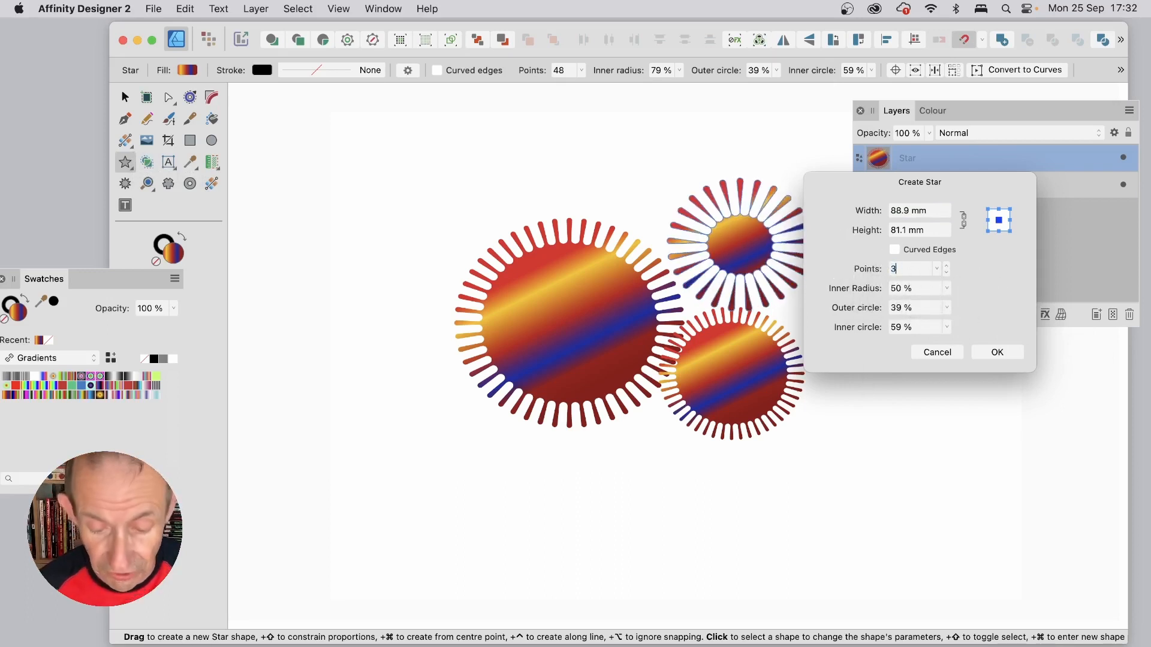
pyautogui.press('Tab')
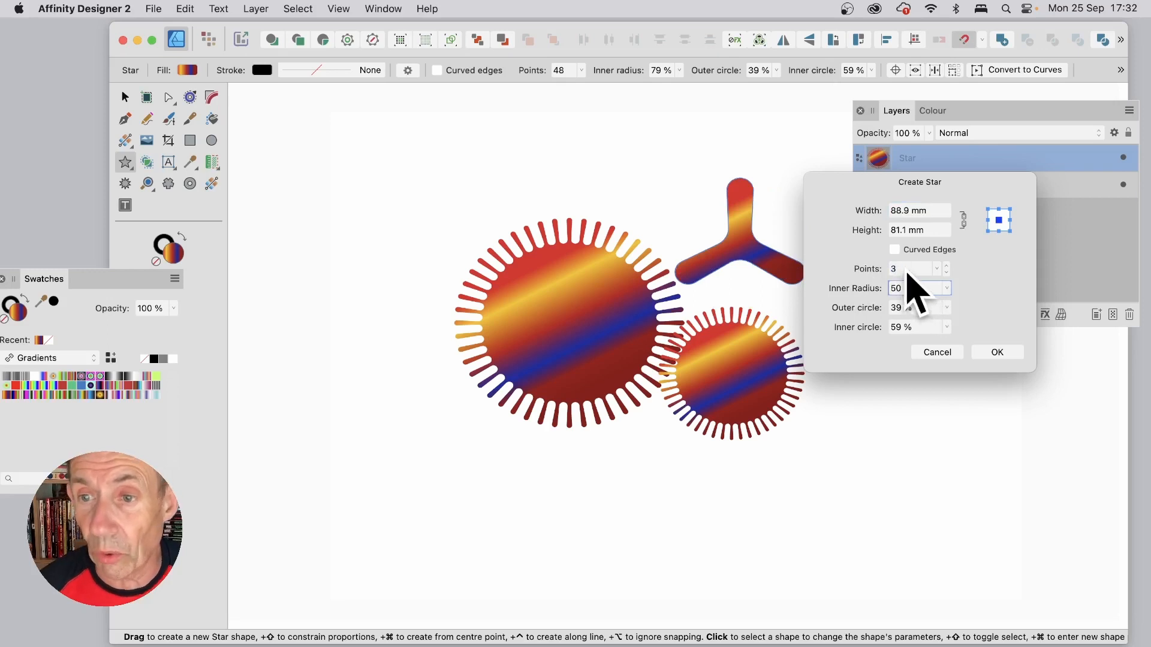
pyautogui.moveTo(905, 272); pyautogui.dragTo(865, 271)
pyautogui.write('23')
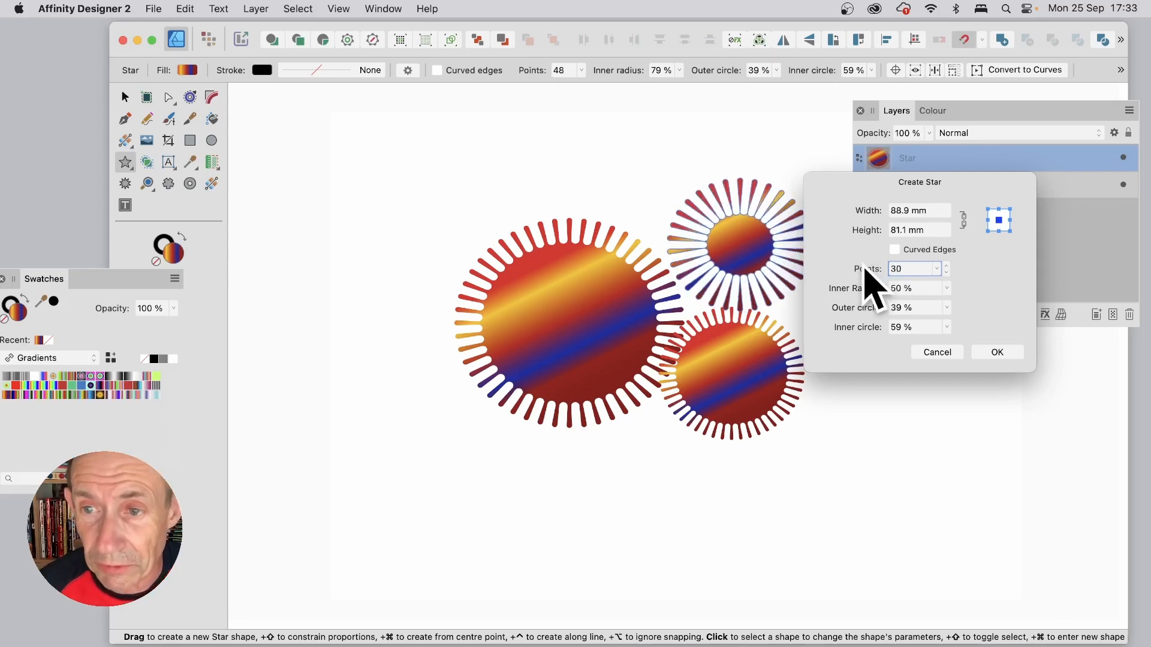
pyautogui.moveTo(861, 232); pyautogui.dragTo(890, 230)
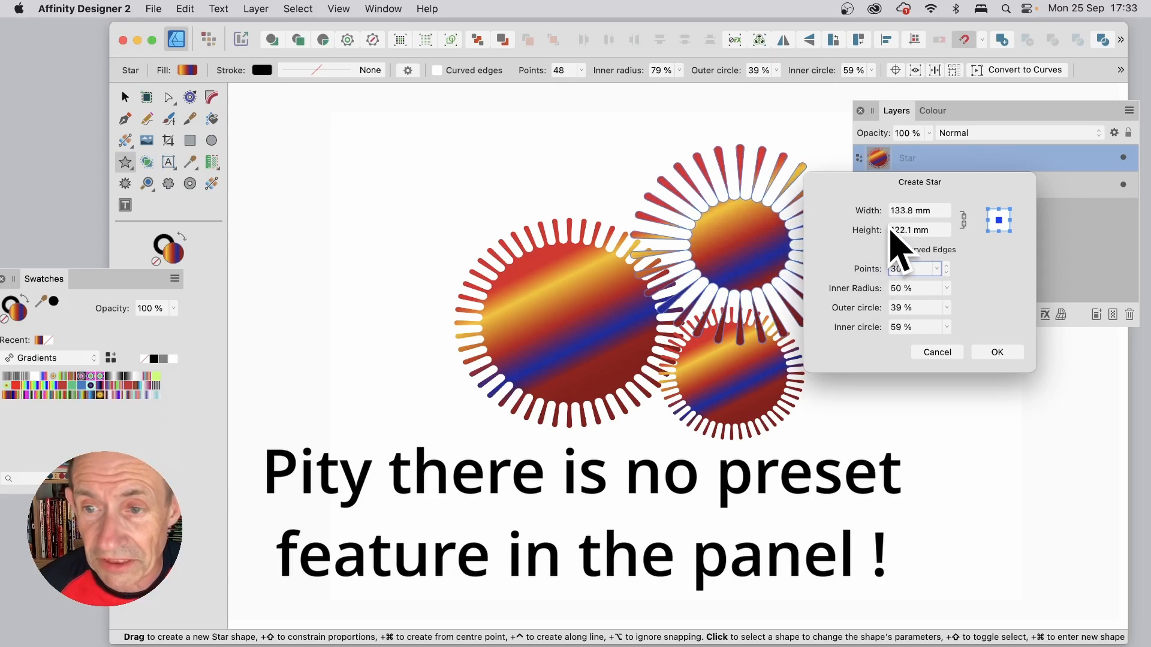
pyautogui.click(998, 353)
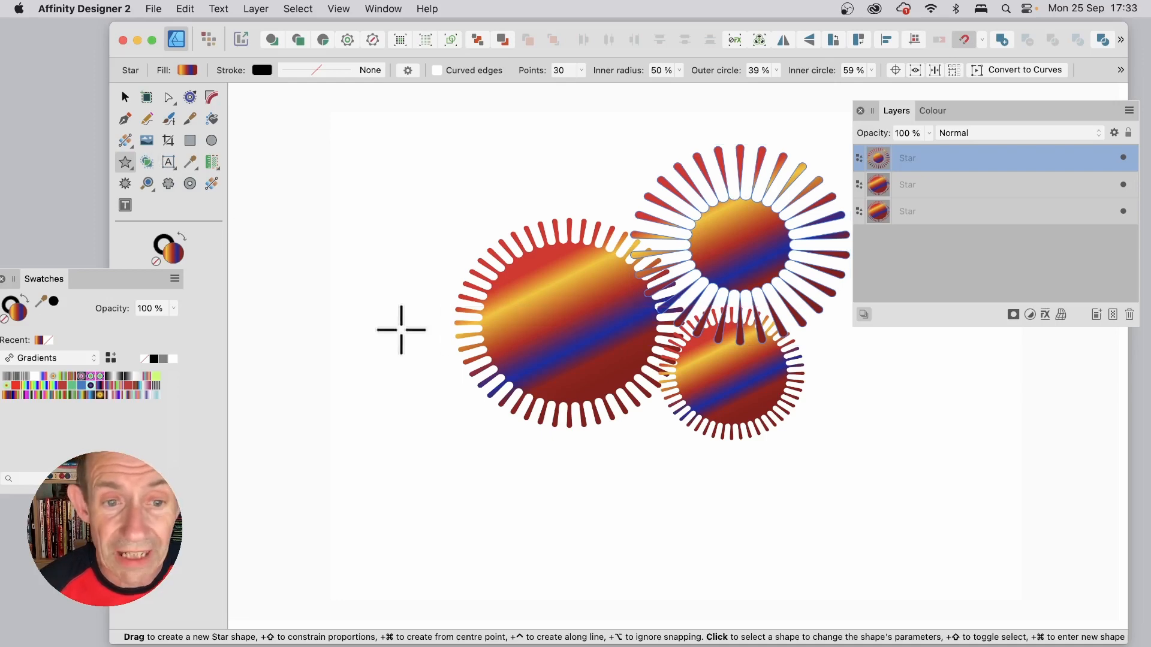
# Place five more stars with the same size and settings across the page around the large central star
pyautogui.click(401, 323)
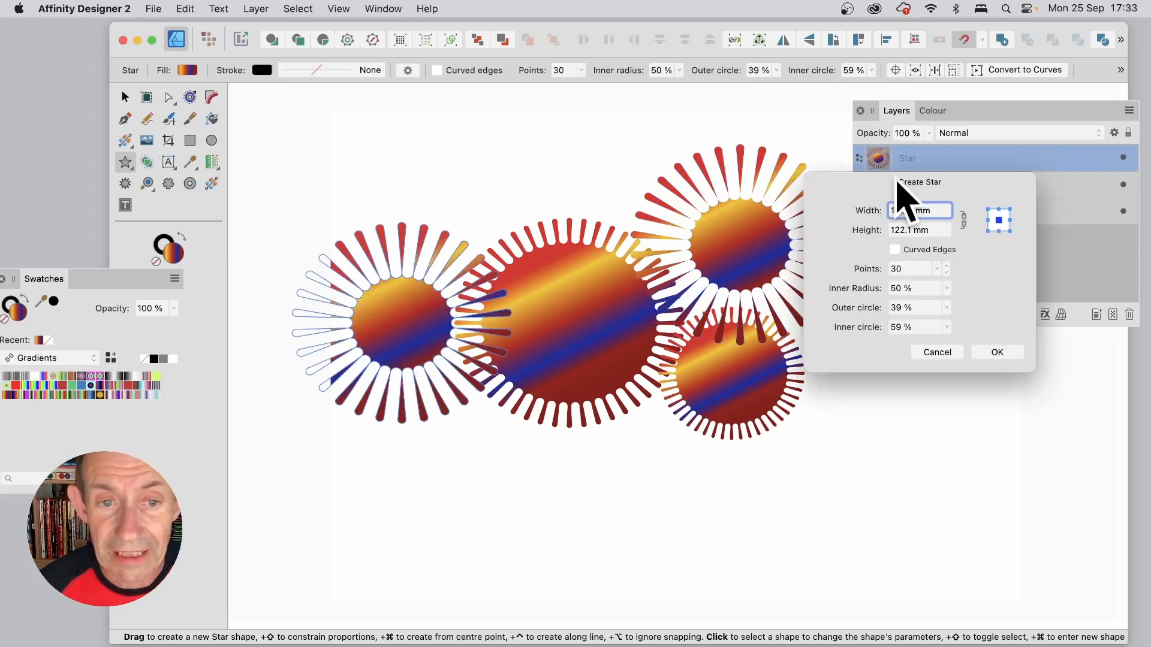
pyautogui.click(998, 357)
pyautogui.click(638, 491)
pyautogui.click(995, 353)
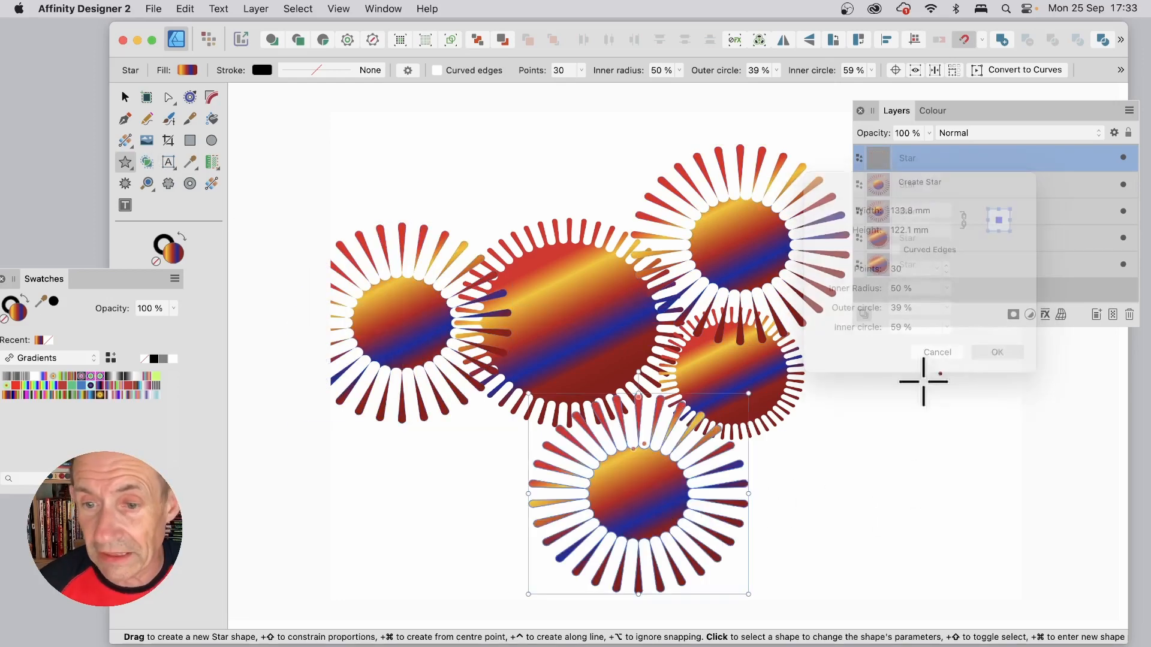
pyautogui.click(830, 468)
pyautogui.click(996, 353)
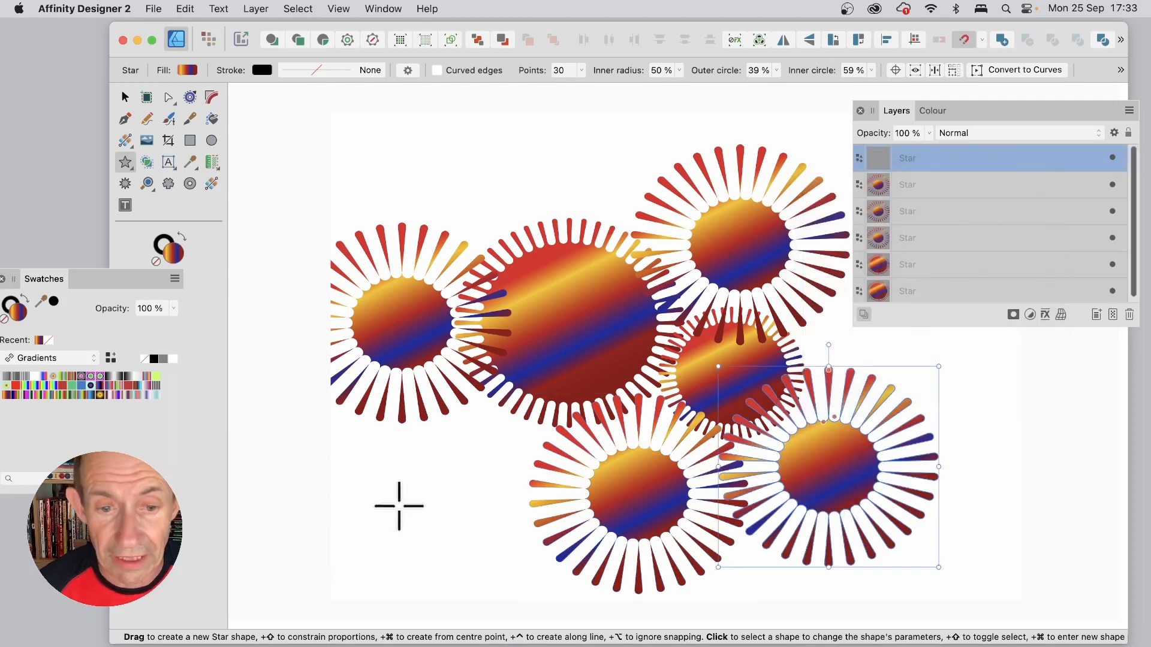
pyautogui.click(418, 492)
pyautogui.click(997, 353)
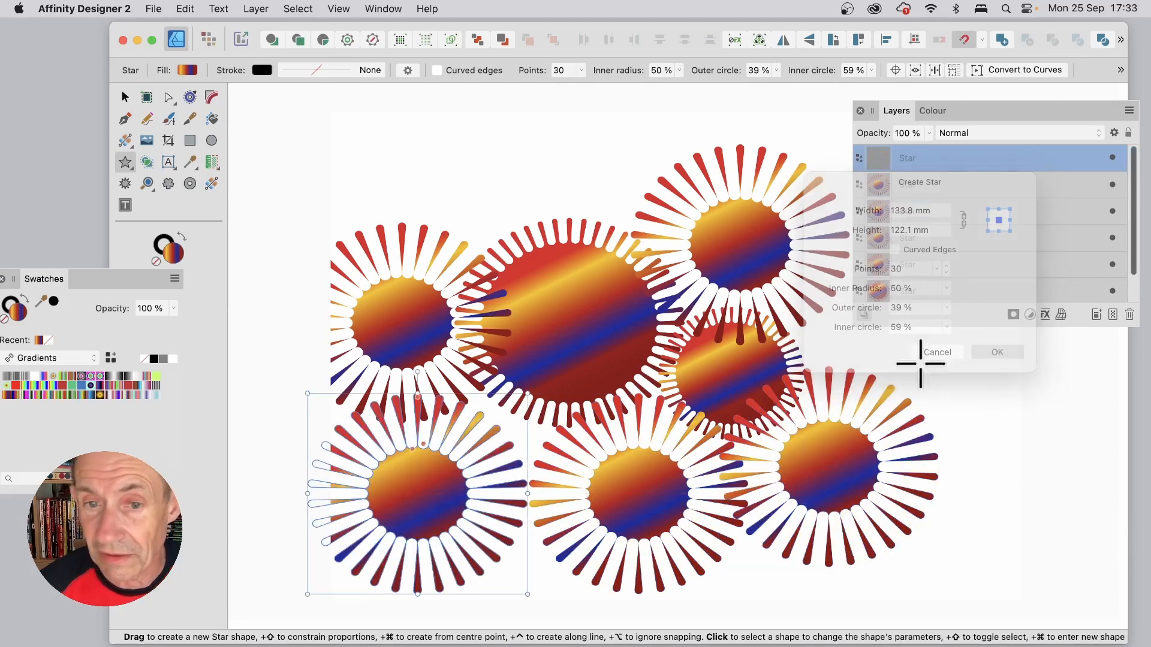
pyautogui.click(465, 223)
pyautogui.click(997, 354)
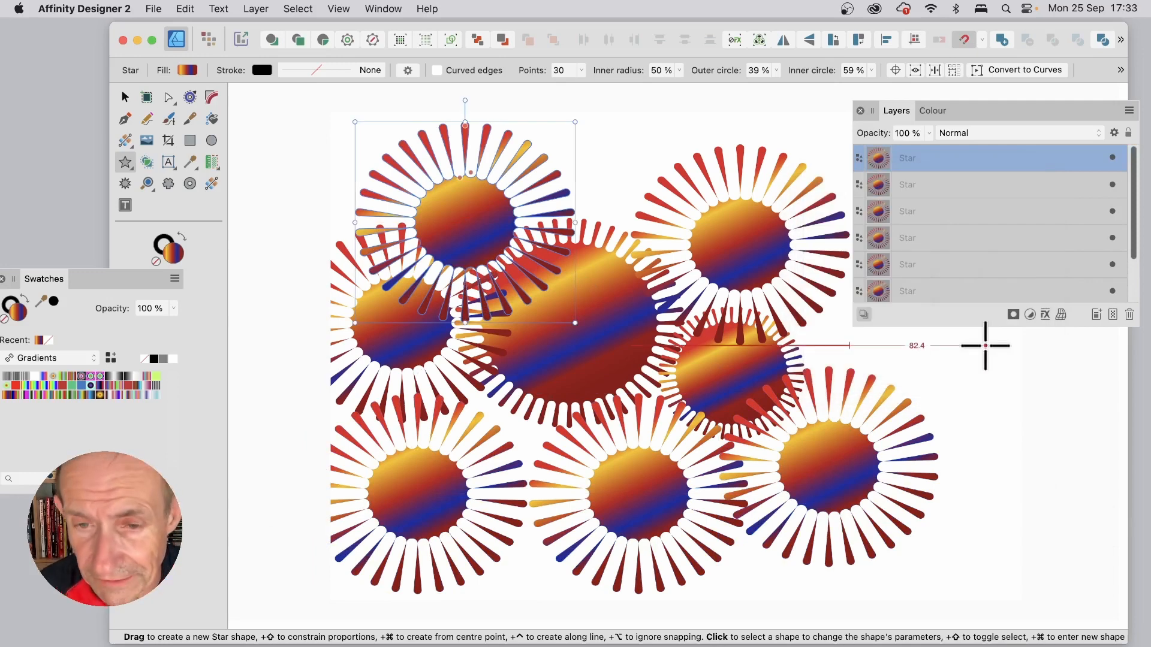
# Undo the star placements back to the single 48-point star in the middle of the page
pyautogui.press('super+z')
pyautogui.press('super+z')
pyautogui.press('super+z')
pyautogui.press('super+z')
pyautogui.press('super+z')
pyautogui.press('super+z')
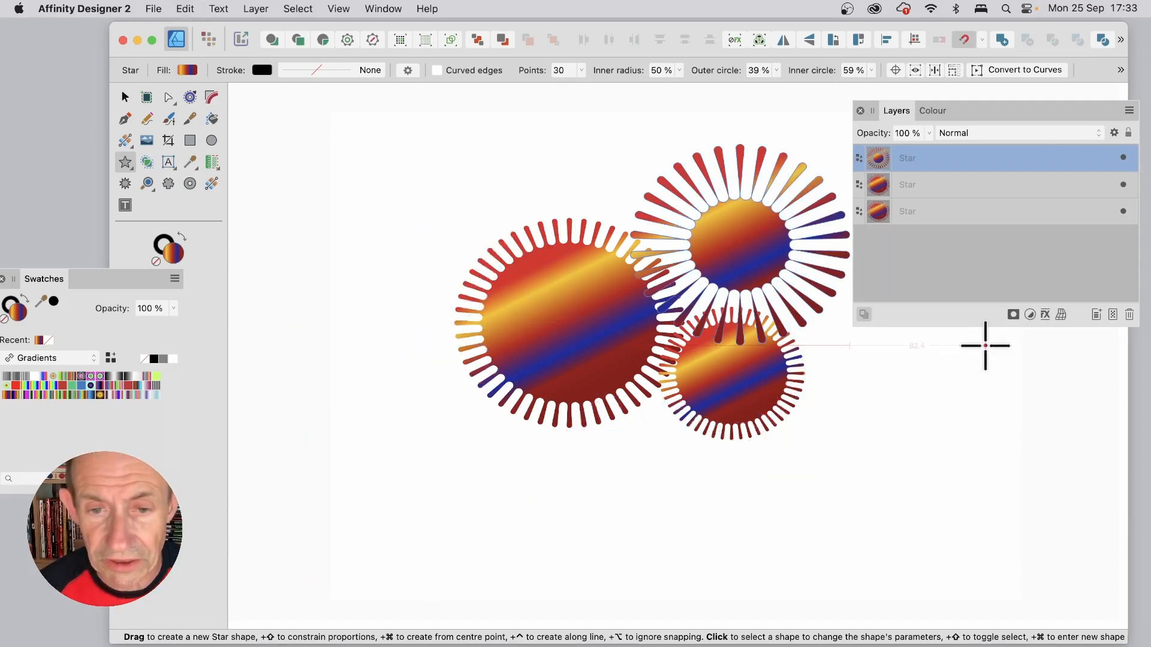
pyautogui.press('super+z')
pyautogui.press('super+z')
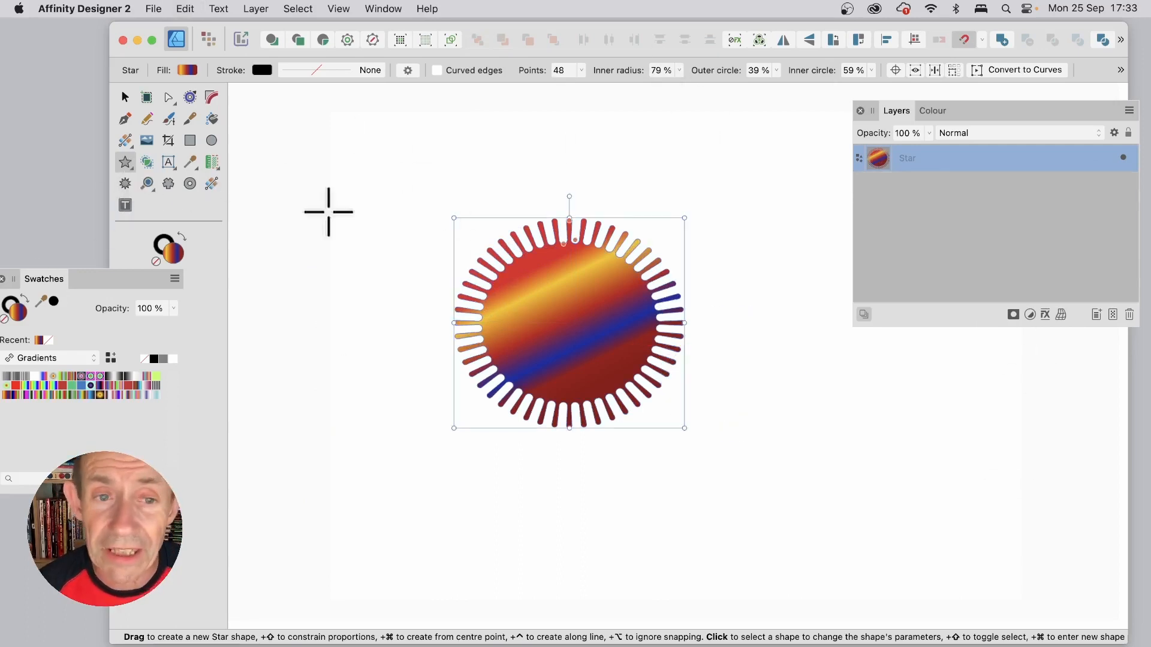
# Draw a star about 48 × 44 mm to the upper left of the large star and add an identical one to its upper right
pyautogui.moveTo(347, 185); pyautogui.dragTo(427, 257)
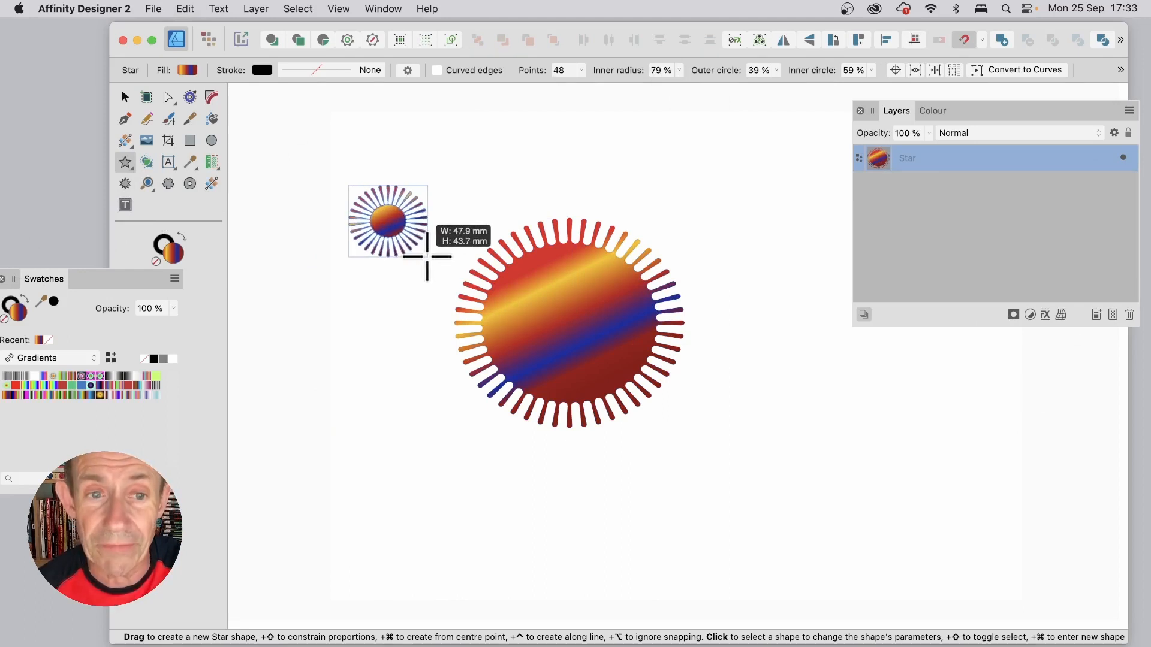
pyautogui.moveTo(426, 256); pyautogui.dragTo(426, 257)
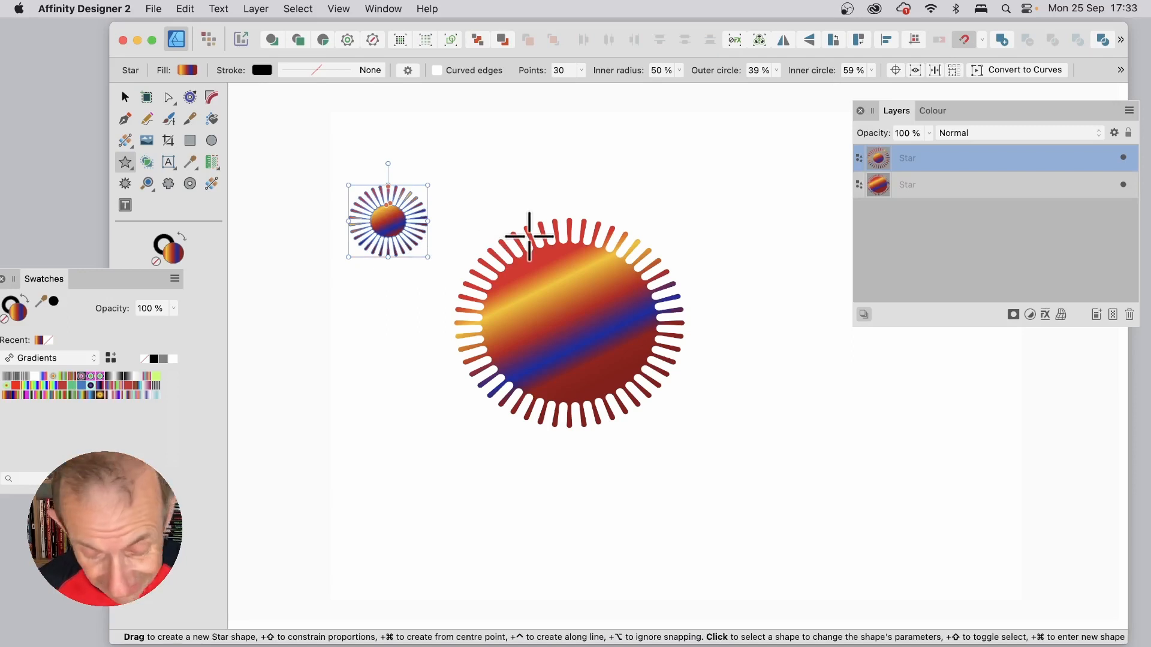
pyautogui.moveTo(751, 264); pyautogui.dragTo(750, 264)
pyautogui.keyDown('super'); pyautogui.click(750, 263); pyautogui.keyUp('super')
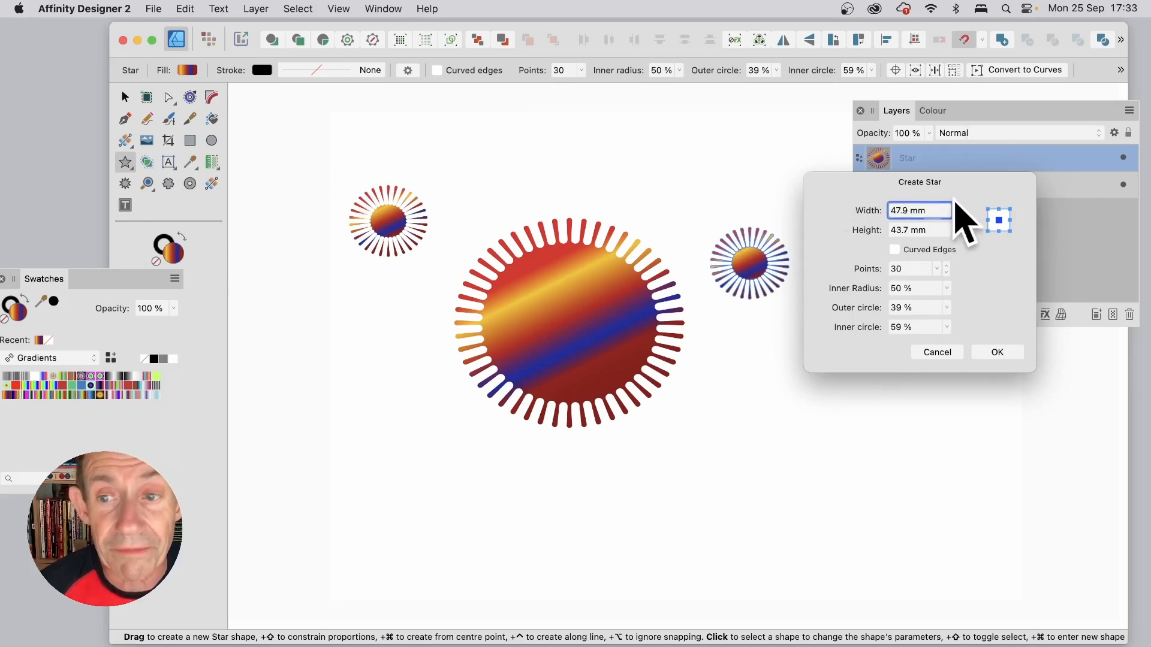
pyautogui.click(997, 352)
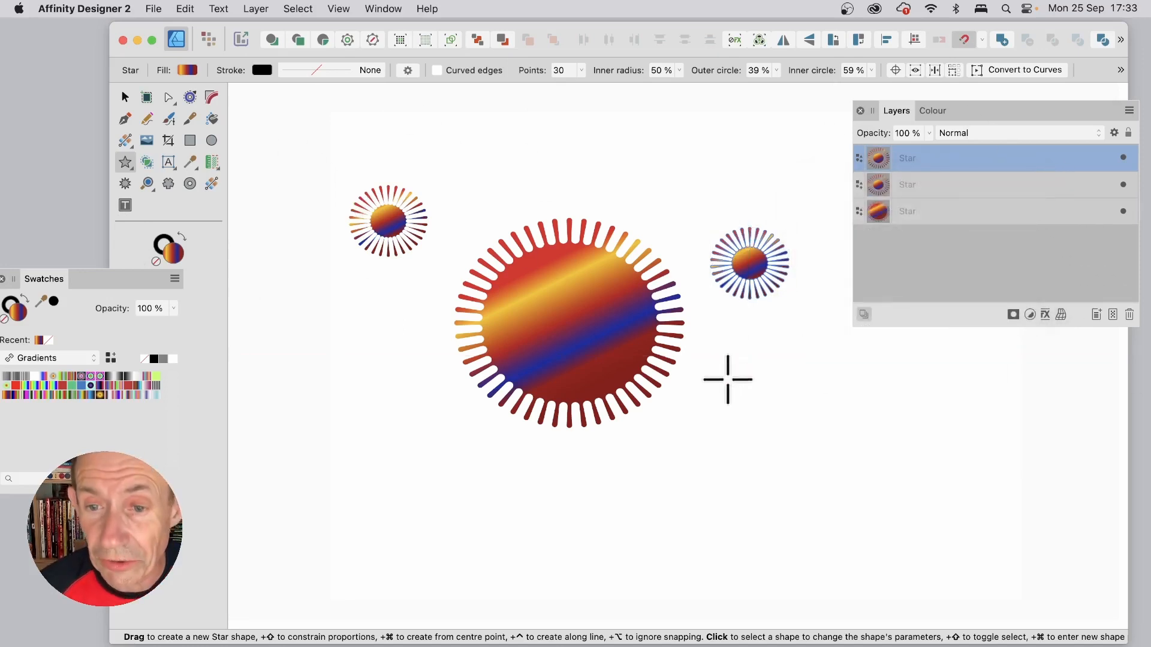
# Create three more small stars with the same size and settings to the lower right of the large star
pyautogui.keyDown('super'); pyautogui.click(727, 380); pyautogui.keyUp('super')
pyautogui.click(998, 352)
pyautogui.keyDown('super'); pyautogui.click(835, 403); pyautogui.keyUp('super')
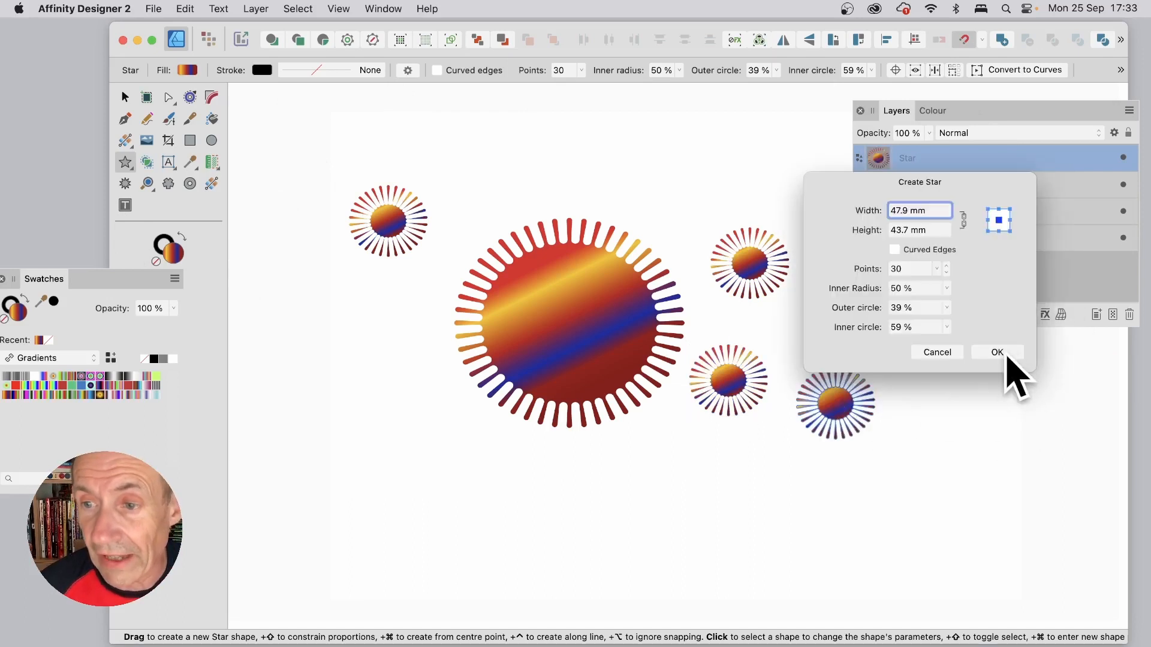
pyautogui.click(997, 354)
pyautogui.keyDown('super'); pyautogui.click(749, 485); pyautogui.keyUp('super')
pyautogui.click(997, 352)
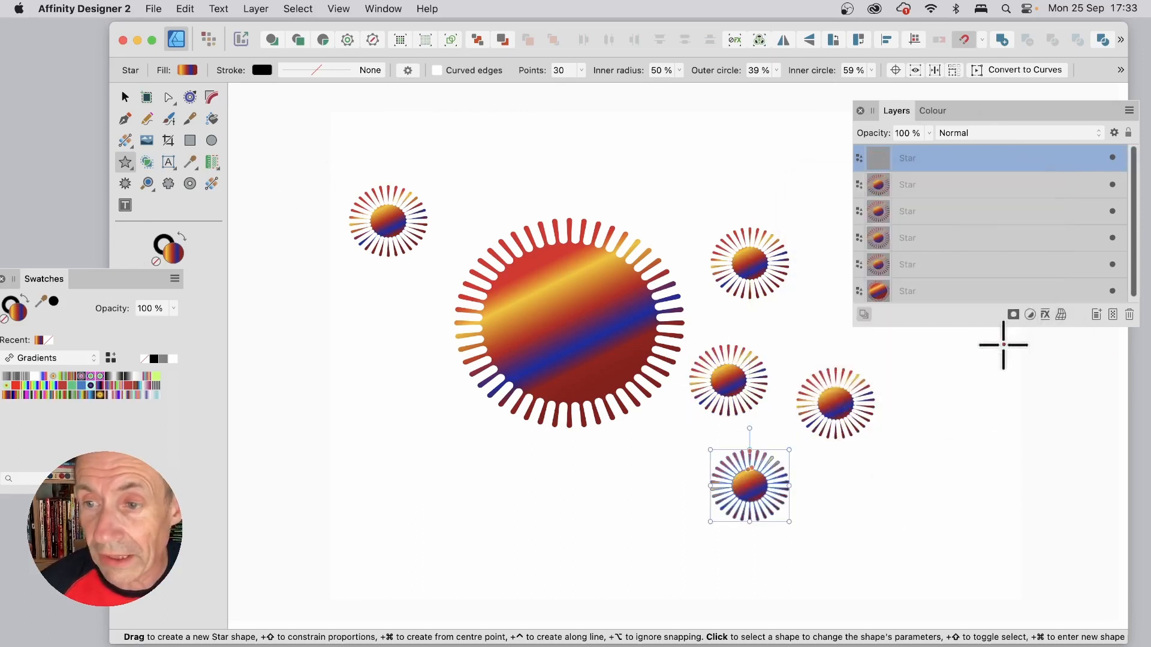
# Draw a rounded rectangle about 72 × 70 mm over the lower-left edge of the large star
pyautogui.click(133, 168)
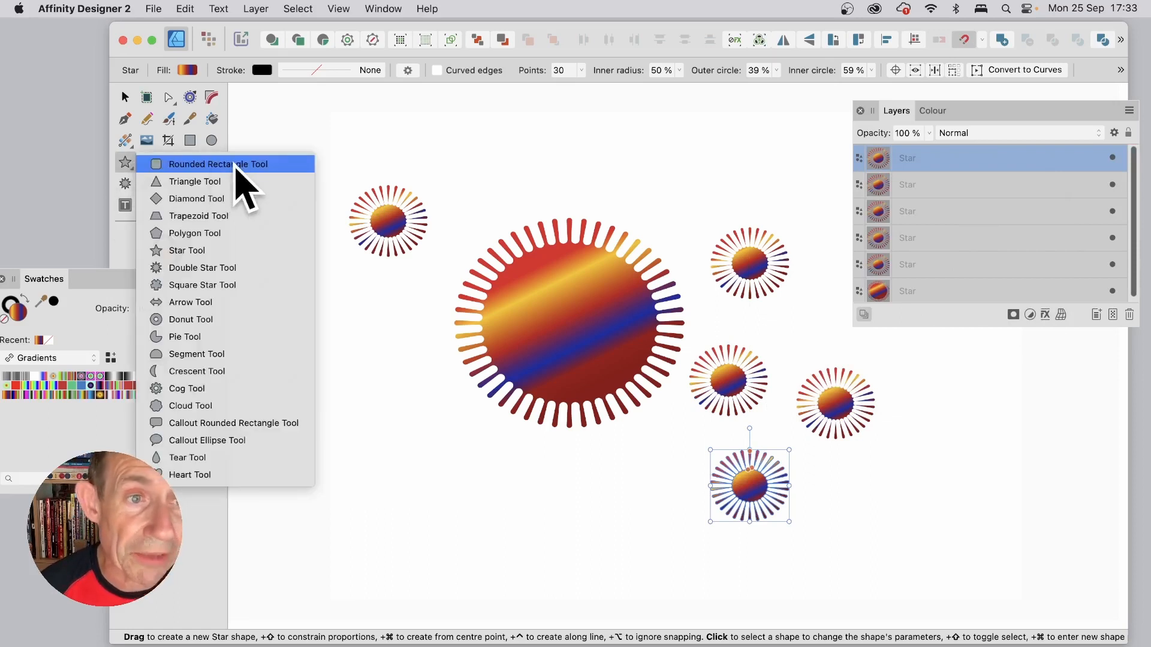
pyautogui.click(235, 167)
pyautogui.moveTo(358, 324); pyautogui.dragTo(476, 439)
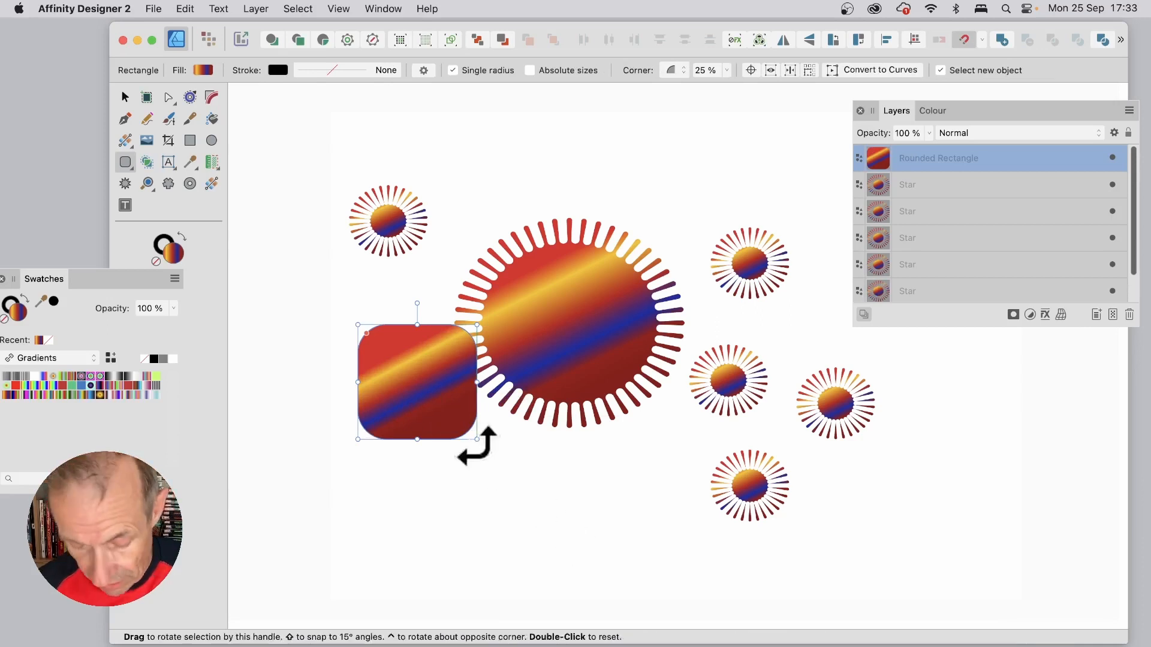
# Create a 145.3 mm wide rectangle with square-notched corners below the large star, and place an identical one overlapping the large star's right side
pyautogui.click(547, 486)
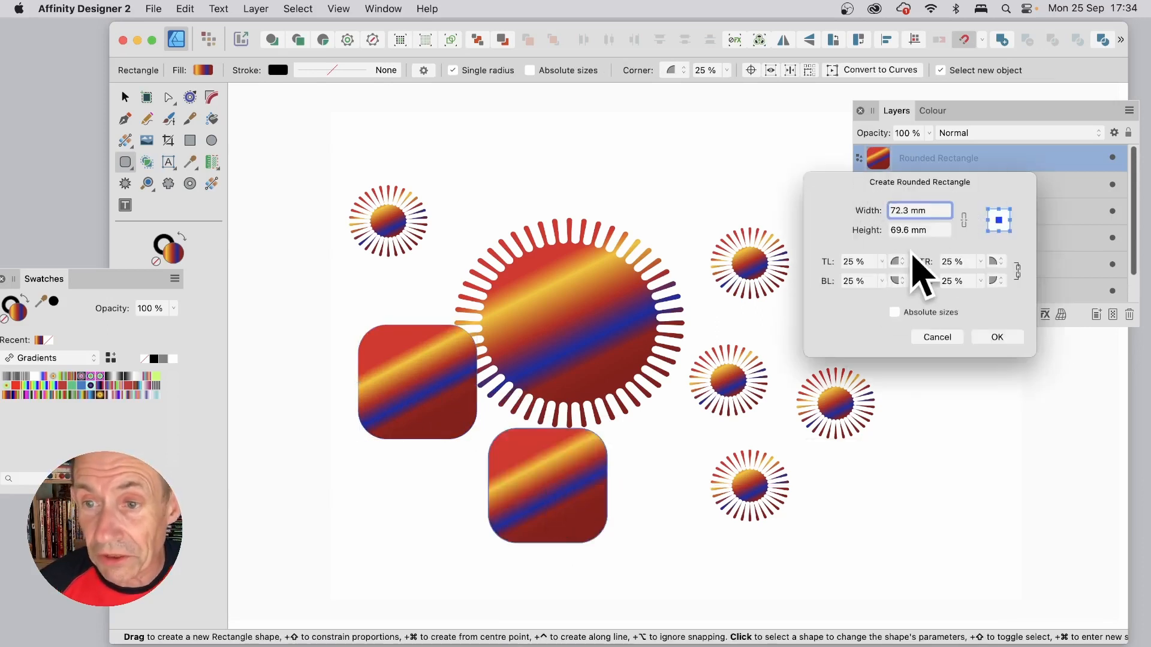
pyautogui.click(897, 262)
pyautogui.click(920, 296)
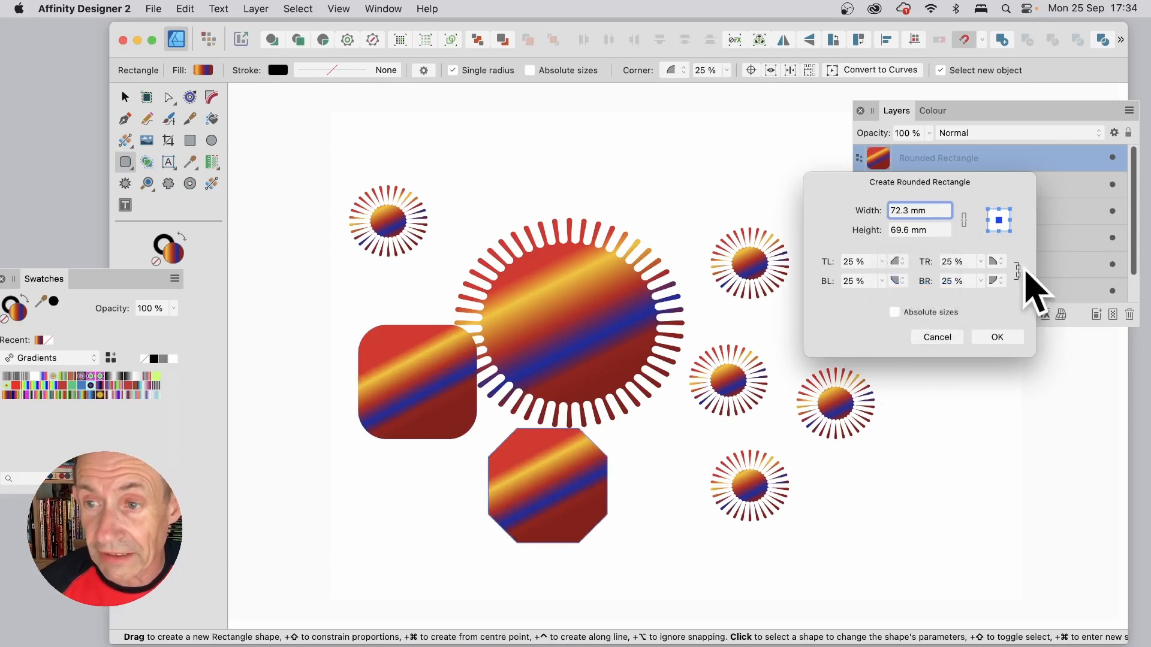
pyautogui.click(996, 280)
pyautogui.click(1006, 292)
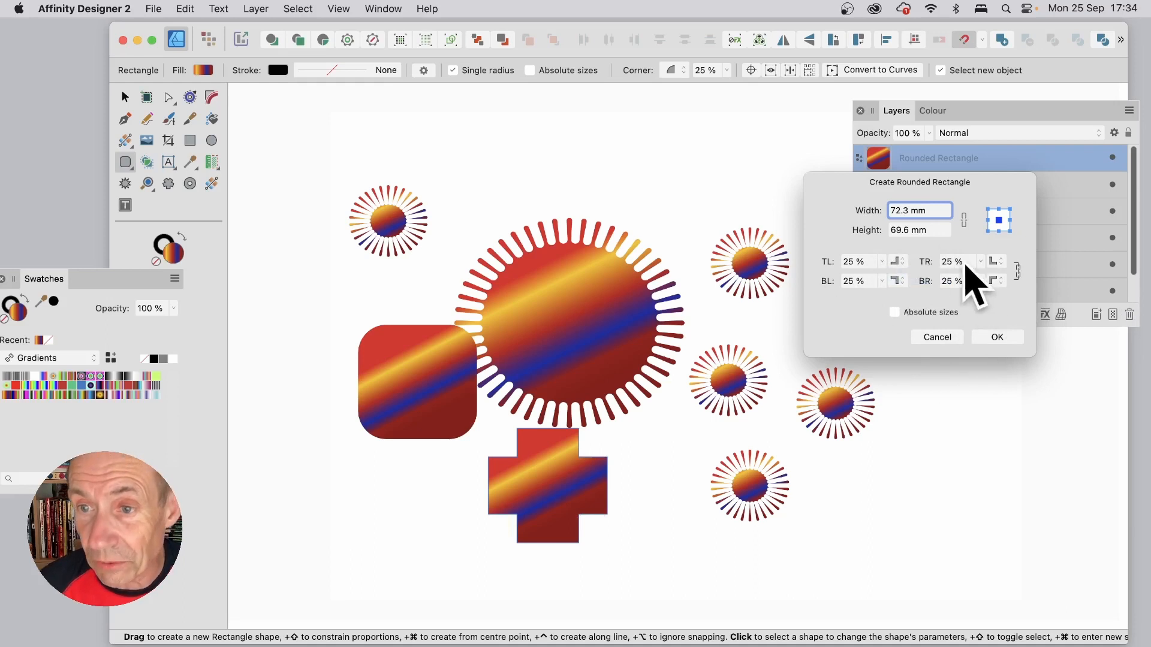
pyautogui.moveTo(865, 211); pyautogui.dragTo(918, 211)
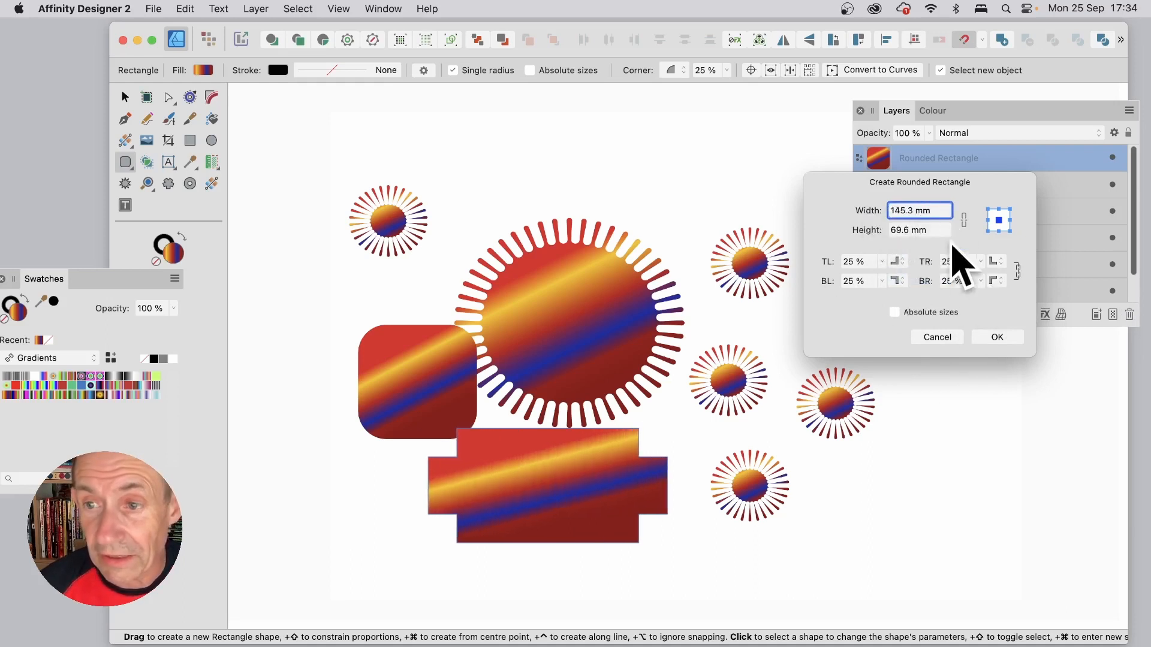
pyautogui.click(999, 340)
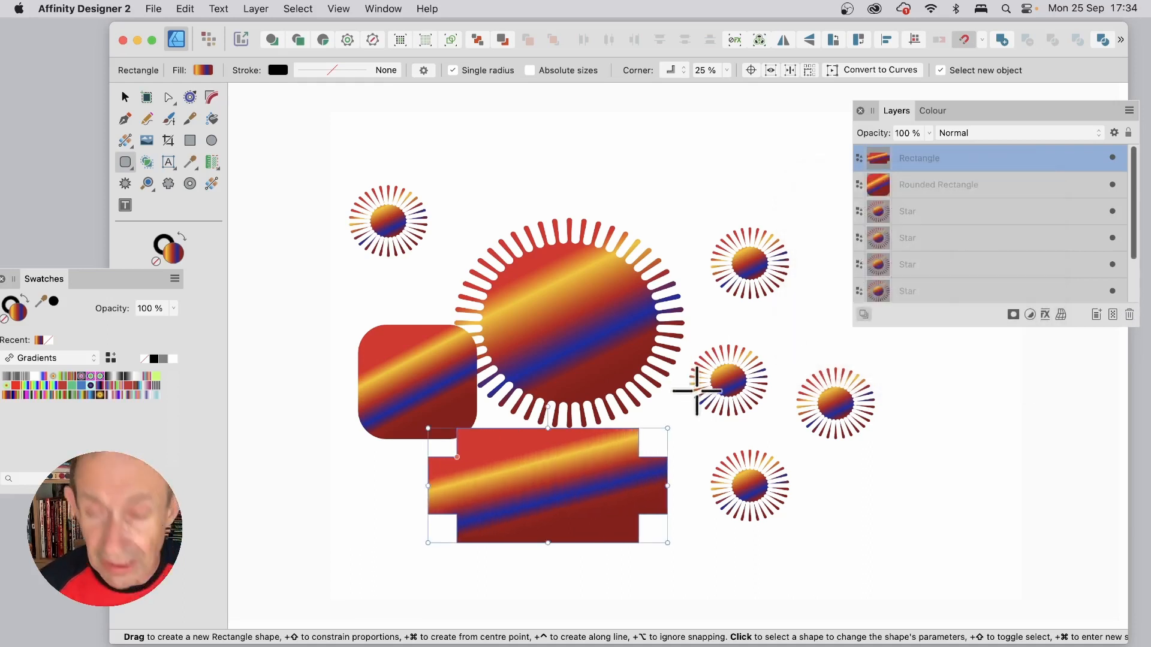
pyautogui.click(719, 381)
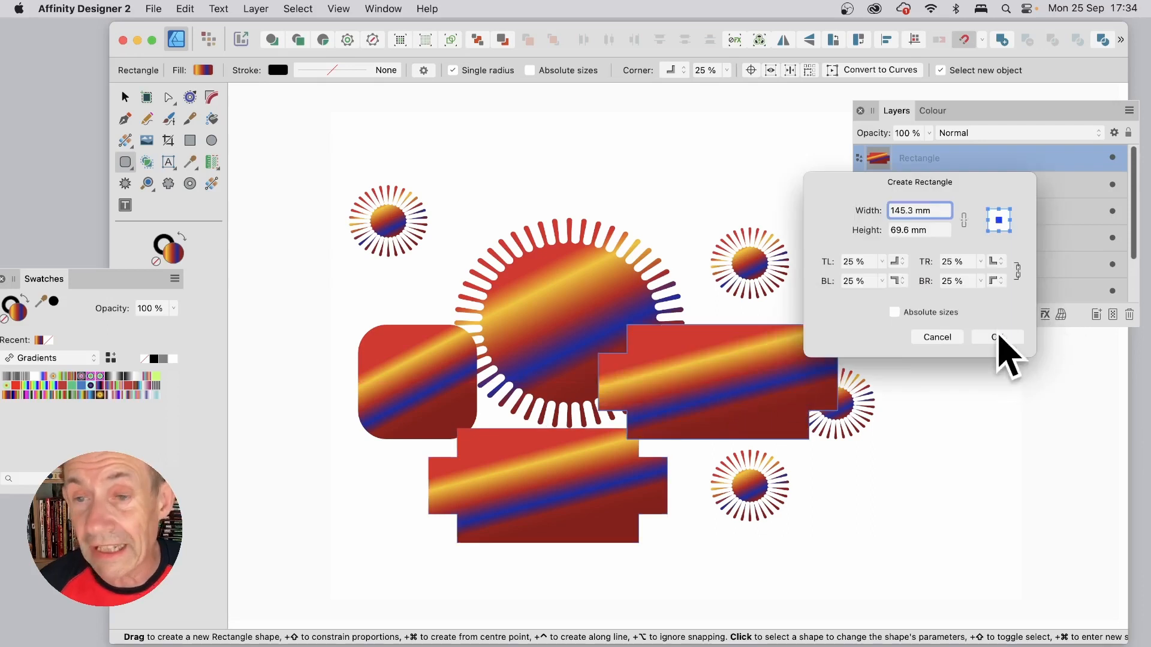
pyautogui.click(997, 338)
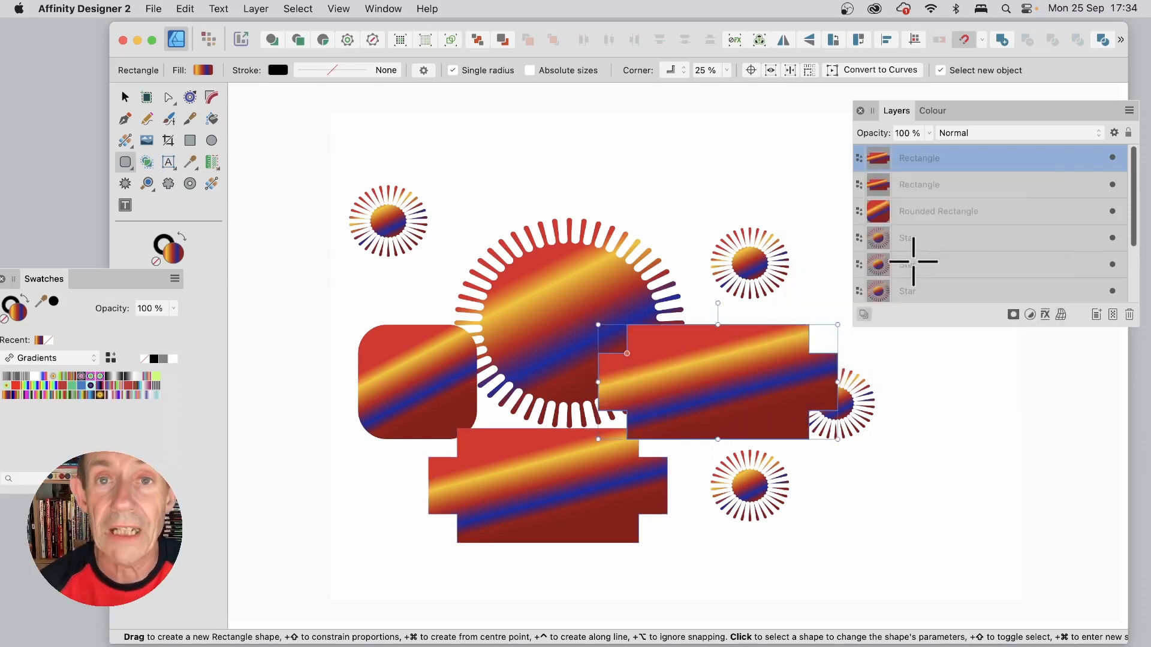